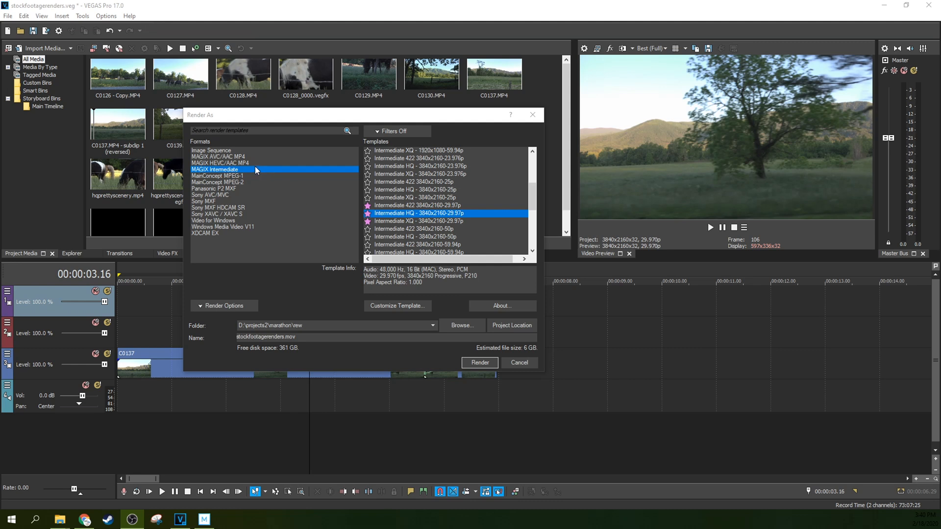
Compare the details of the Intermediate 422, HQ and XQ 3840x2160-29.97p render templates, then close the render settings without rendering.
left_click_drag(277, 121, 294, 126)
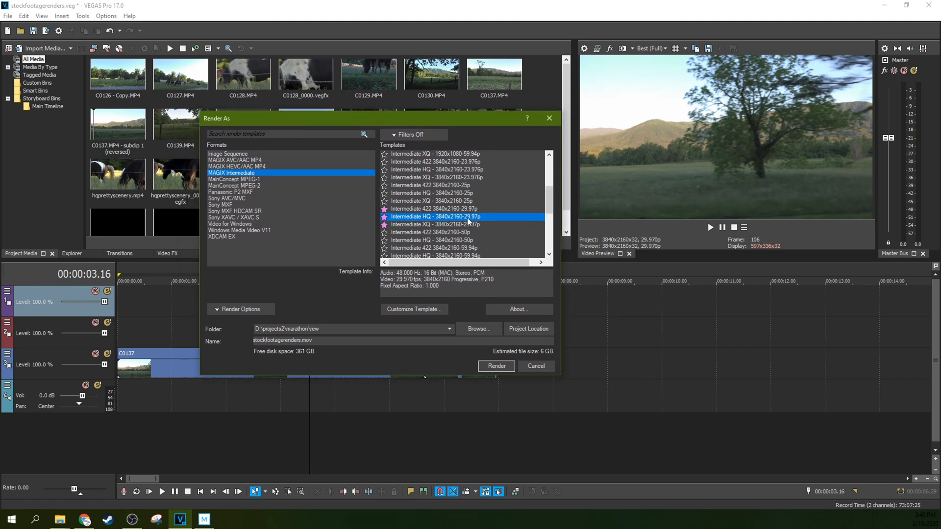
left_click(432, 208)
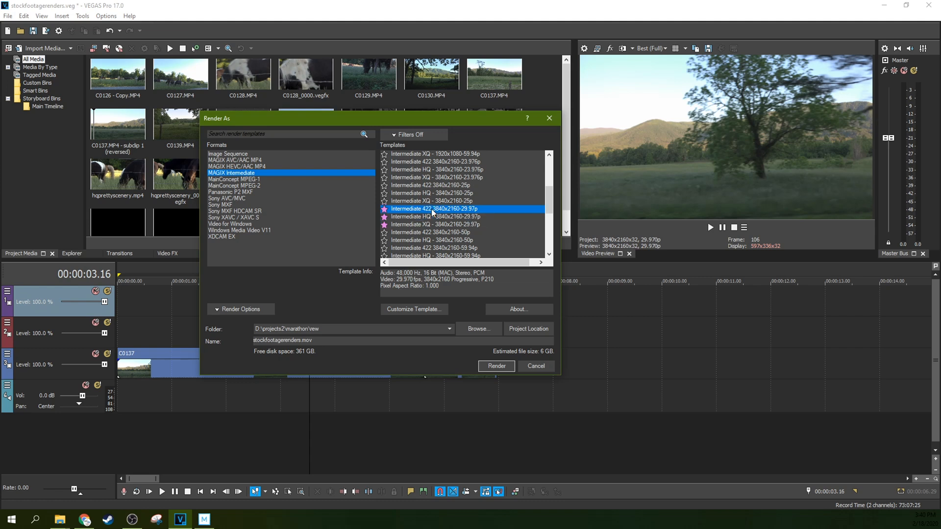
left_click(446, 214)
left_click(446, 222)
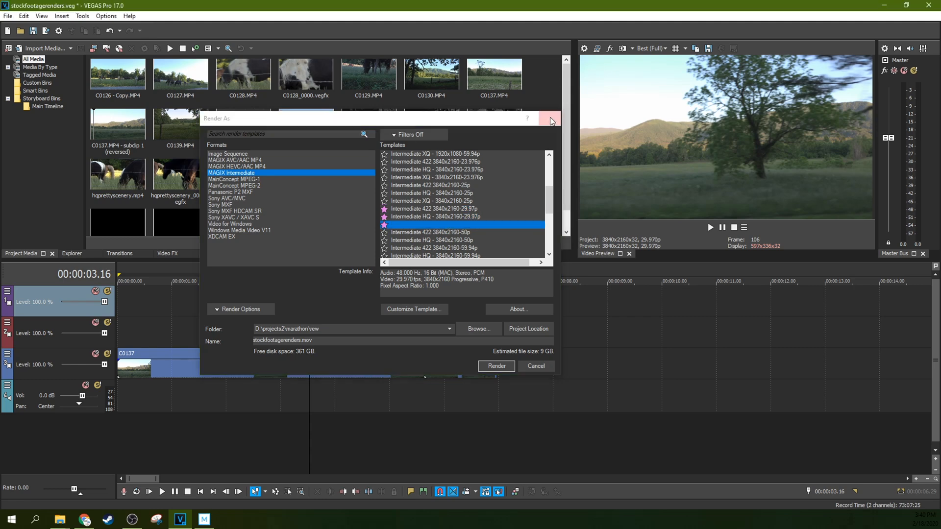
left_click(550, 117)
Preview frames in the timeline section with the title overlay and show a longer stretch of the timeline.
left_click(364, 331)
left_click(443, 311)
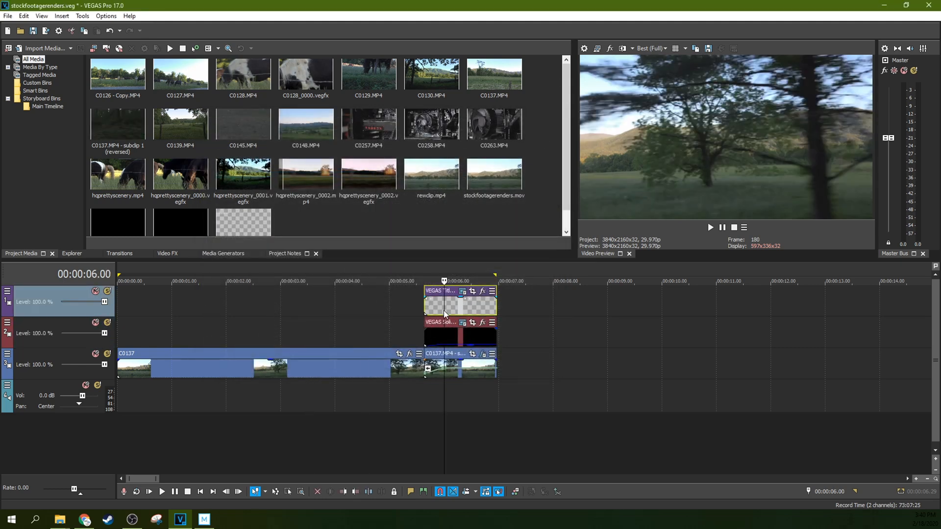
left_click(469, 307)
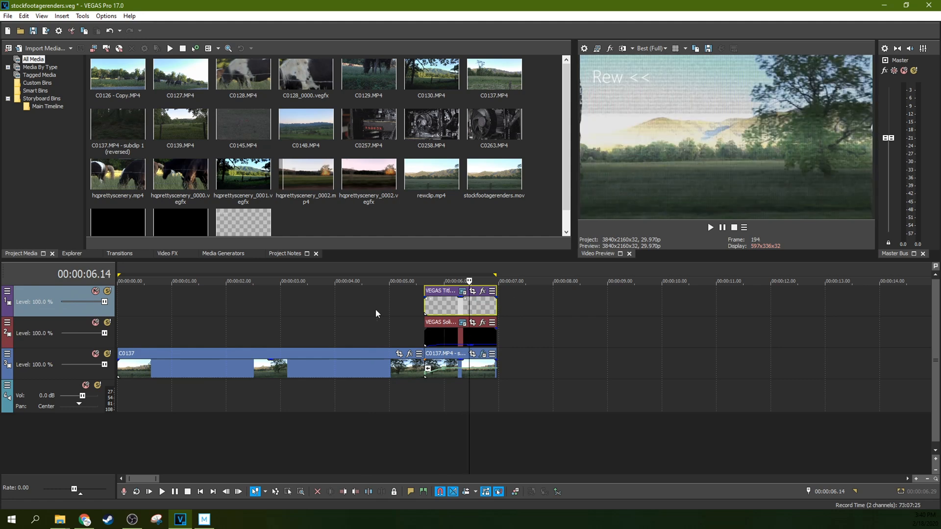
left_click(363, 311)
scroll(476, 393, "down", 3)
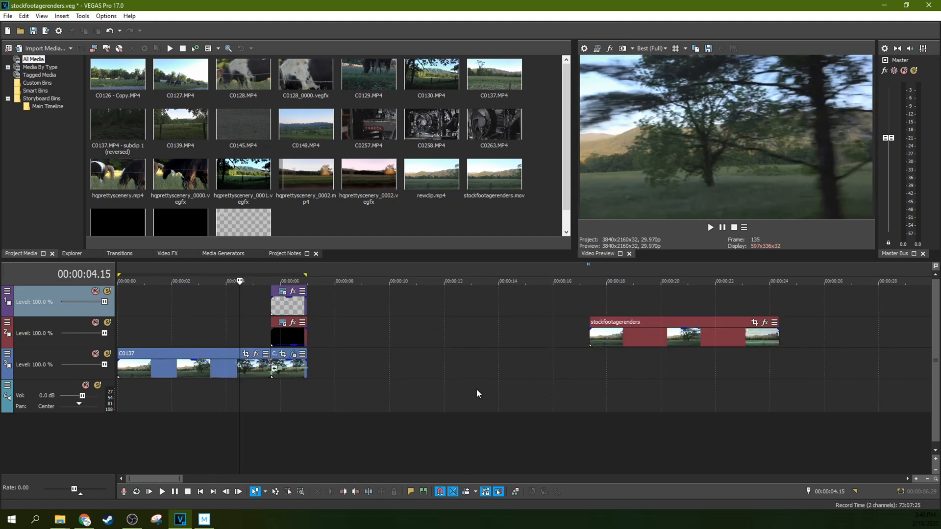
Preview the C0137 clip at several moments on the timeline.
left_click(145, 314)
left_click(175, 316)
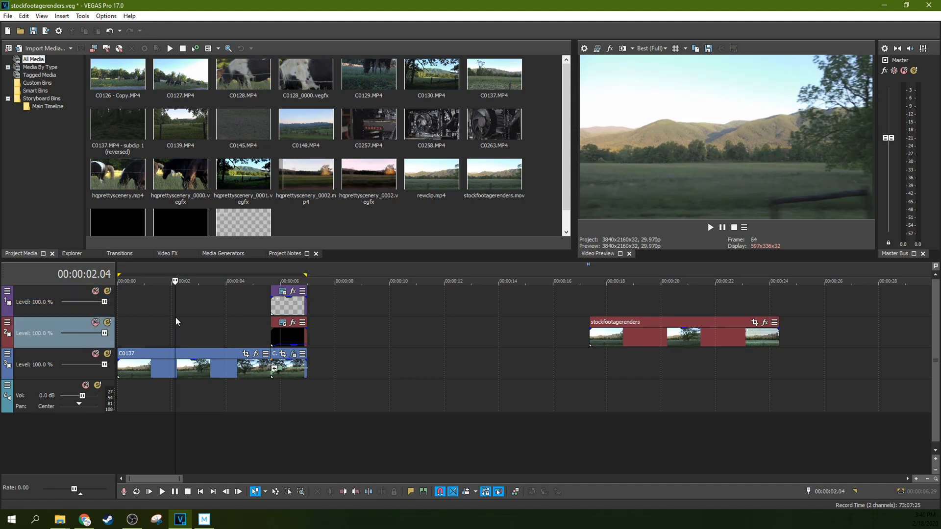
left_click(186, 317)
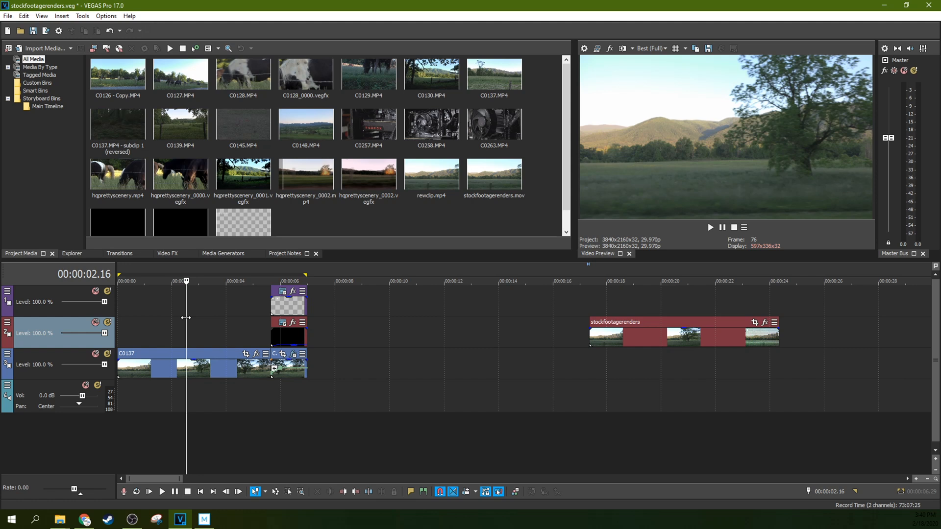
left_click(243, 320)
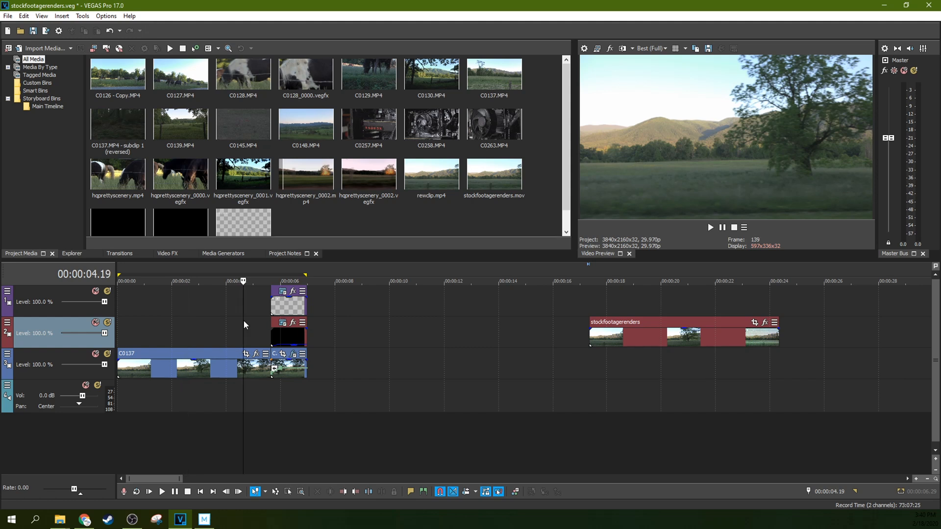
left_click(460, 307)
left_click(422, 302)
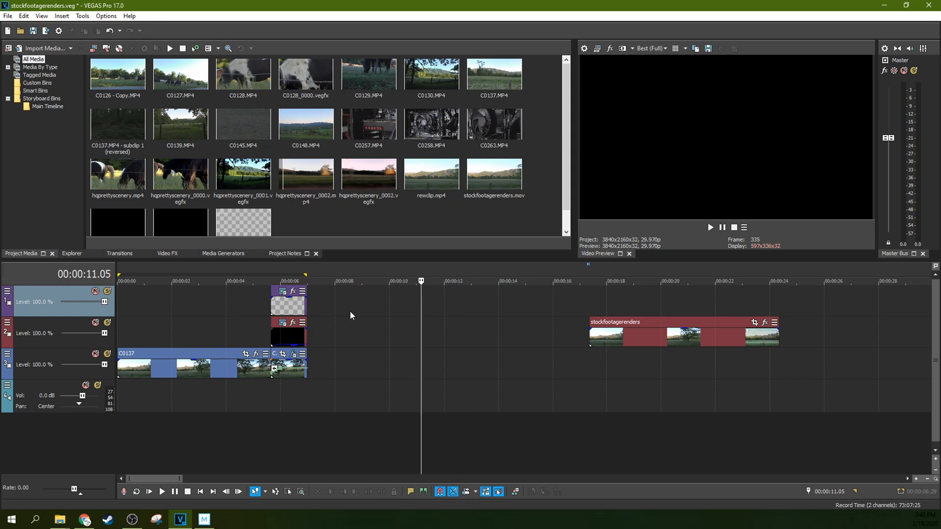
left_click(219, 291)
left_click(198, 292)
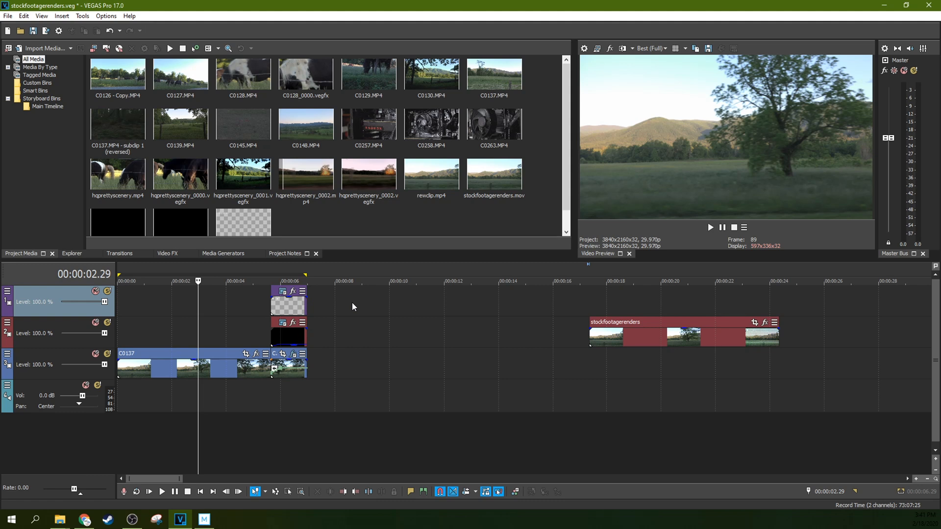
Move the stockfootagerenders clip about 8 seconds earlier on the second track and preview it at several points.
left_click_drag(641, 326, 424, 327)
left_click(398, 306)
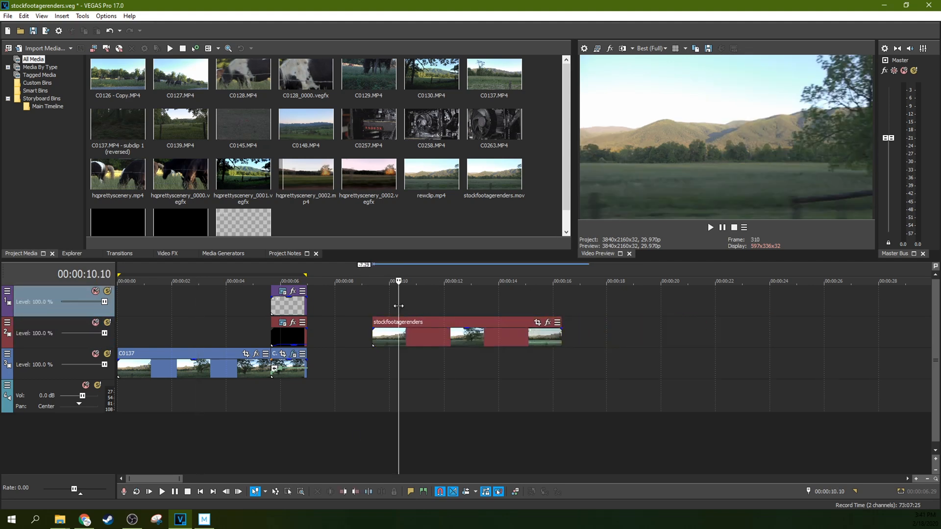
left_click(435, 301)
left_click(472, 299)
left_click(504, 302)
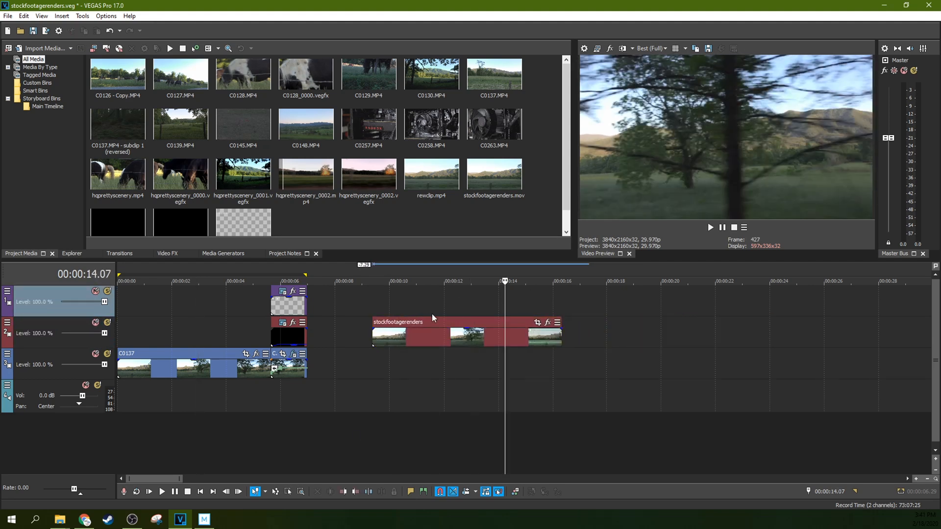
left_click(419, 308)
left_click(387, 301)
Shift the stockfootagerenders clip about 14 frames earlier and compare its frames with those of the C0137 clip.
left_click_drag(417, 325, 407, 324)
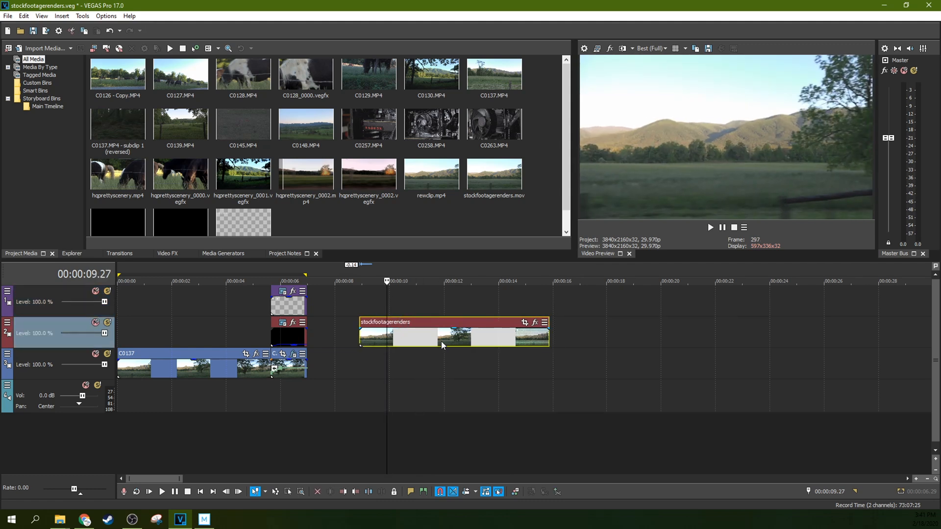
left_click(455, 292)
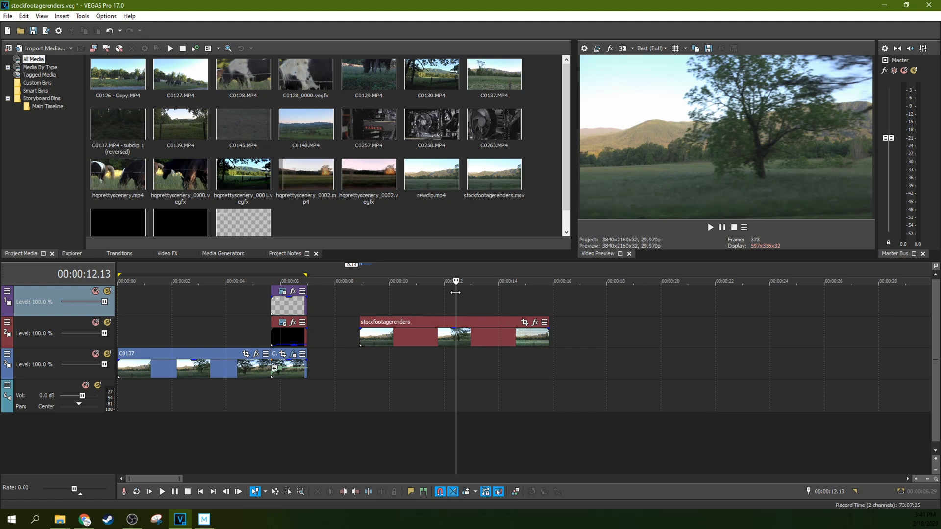
left_click(420, 298)
left_click(409, 299)
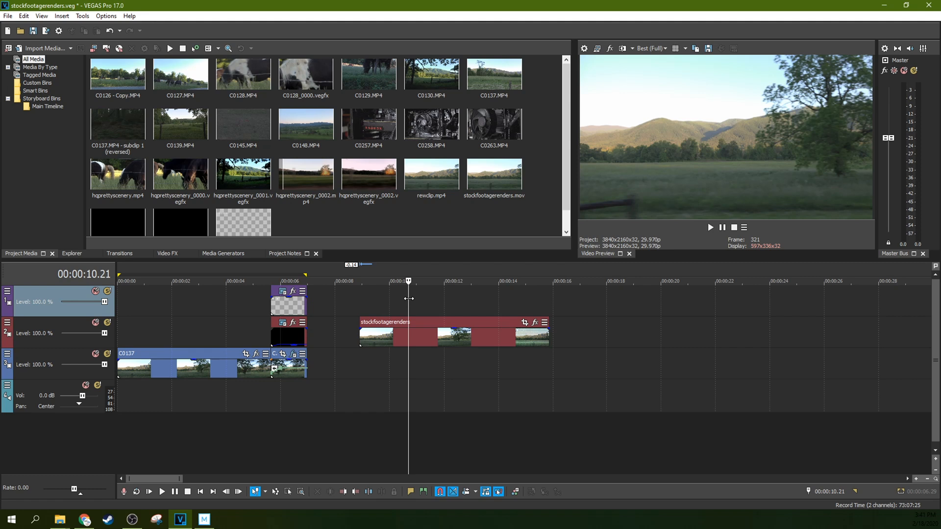
left_click(219, 305)
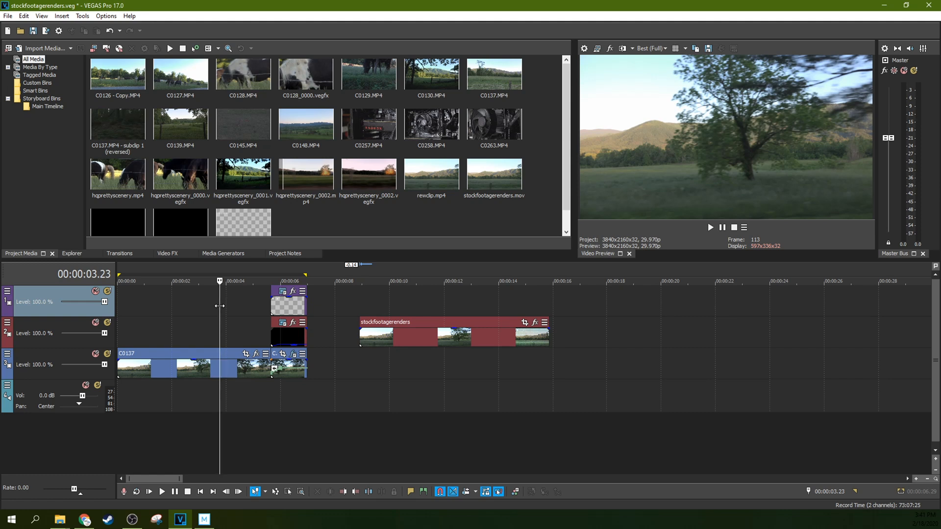
left_click(189, 292)
left_click(208, 296)
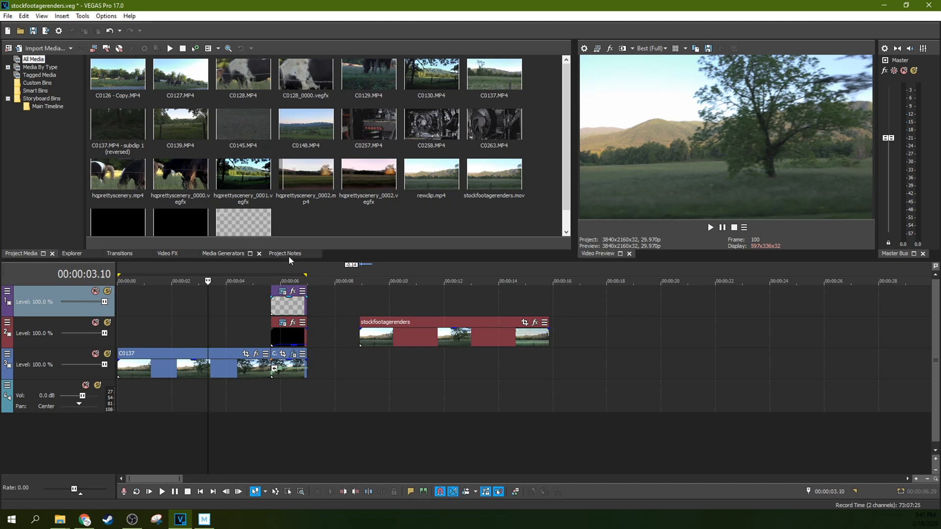
Open the Render As settings and look through the MAGIX Intermediate templates from 1920x1080 to 4096x2160.
left_click(8, 16)
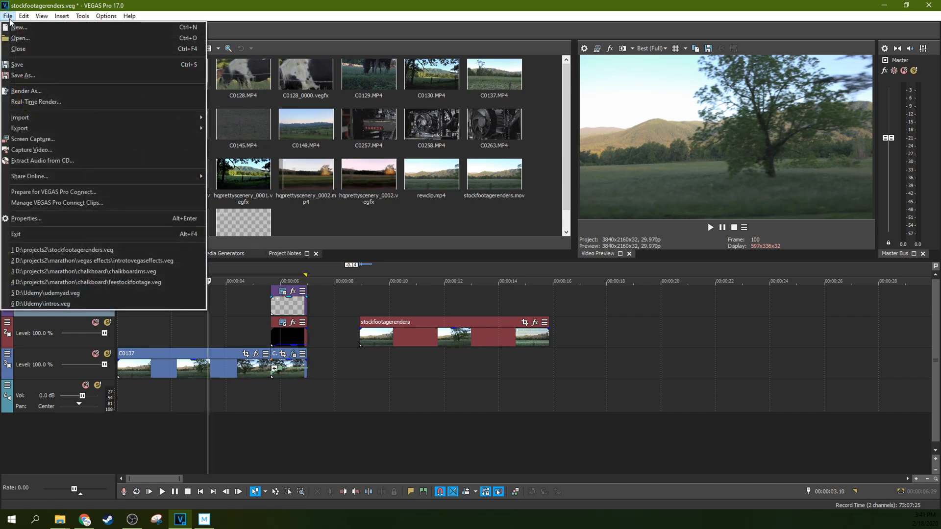
left_click(17, 91)
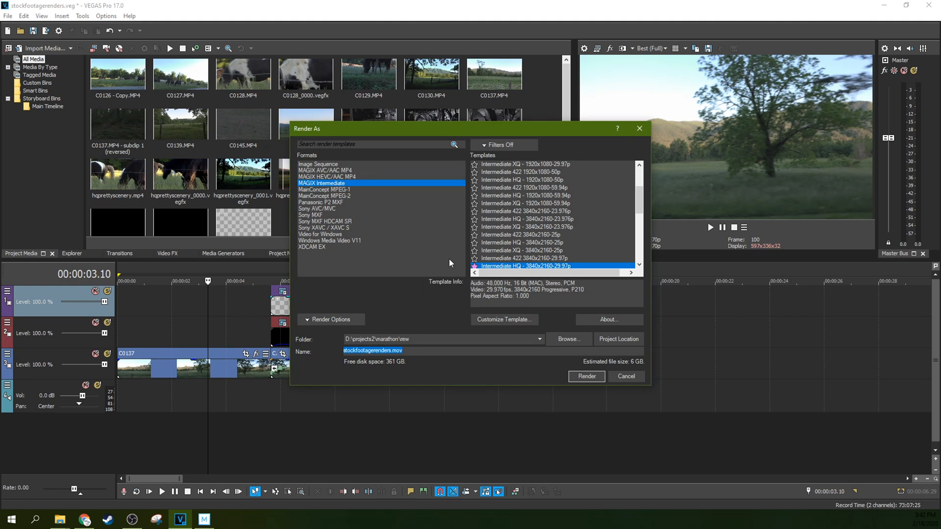
scroll(537, 221, "down", 1)
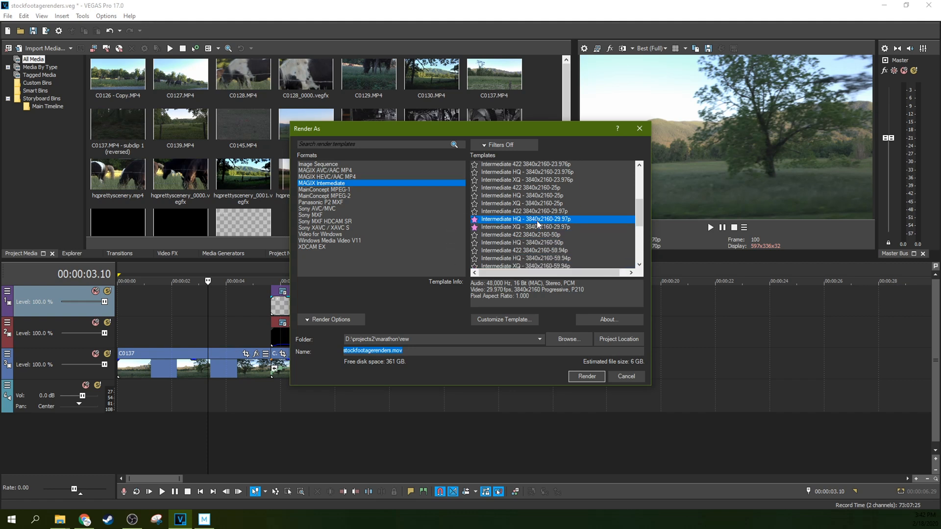
scroll(537, 221, "down", 3)
scroll(537, 221, "up", 4)
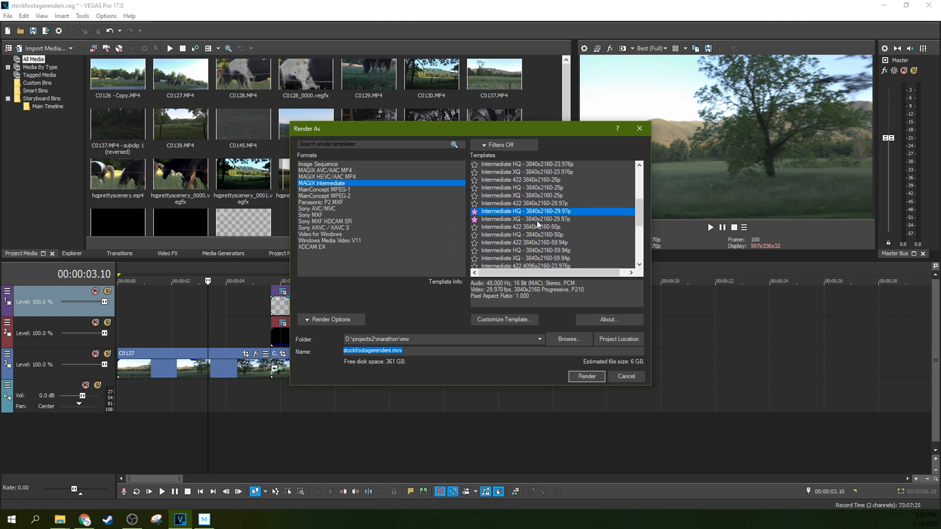
mouse_move(642, 195)
left_mouse_down()
mouse_move(637, 231)
mouse_move(636, 180)
left_mouse_up()
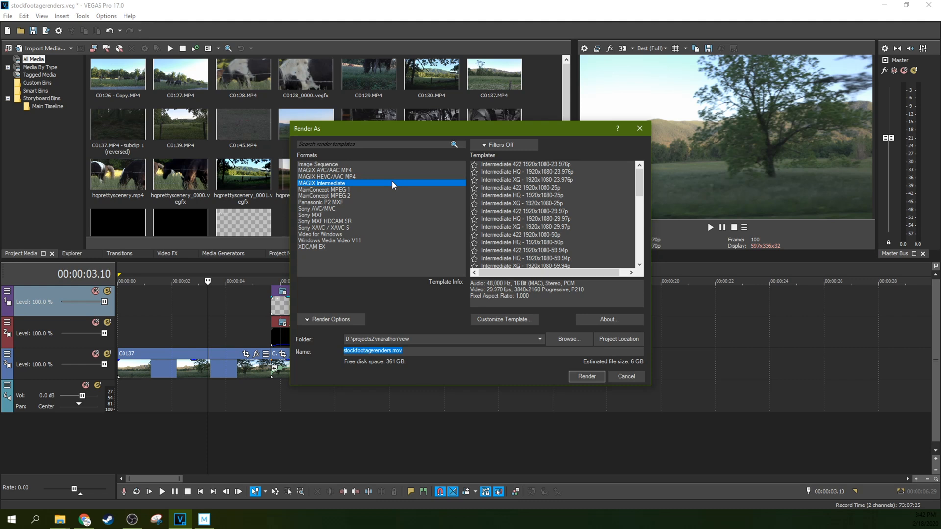
scroll(614, 225, "down", 10)
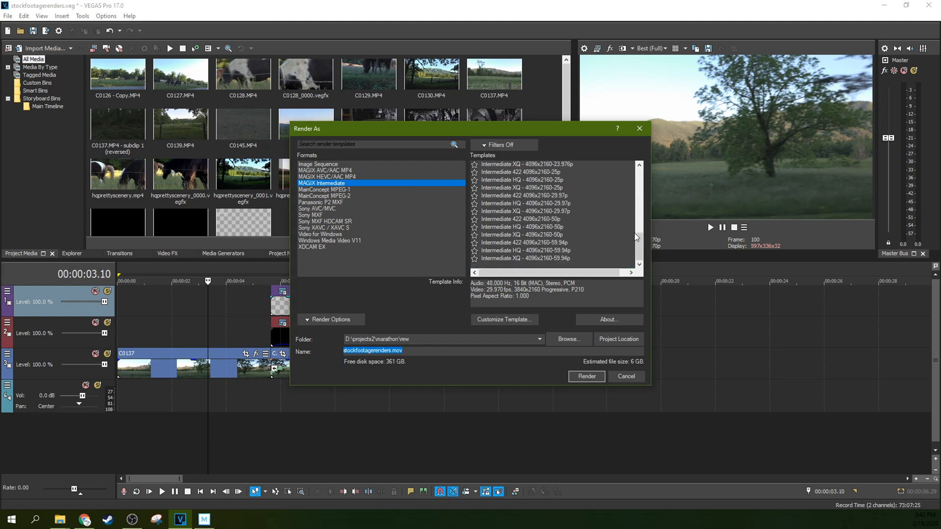
left_click_drag(639, 249, 635, 191)
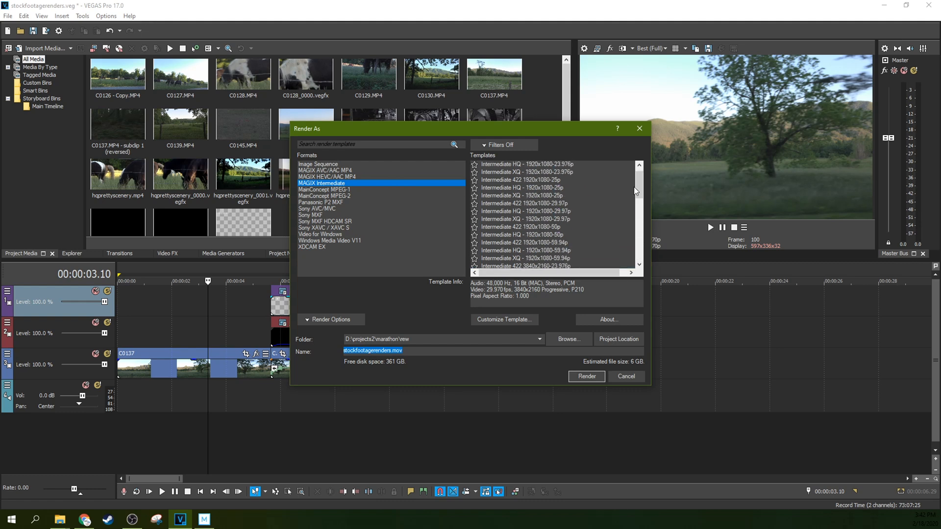
scroll(638, 185, "up", 1)
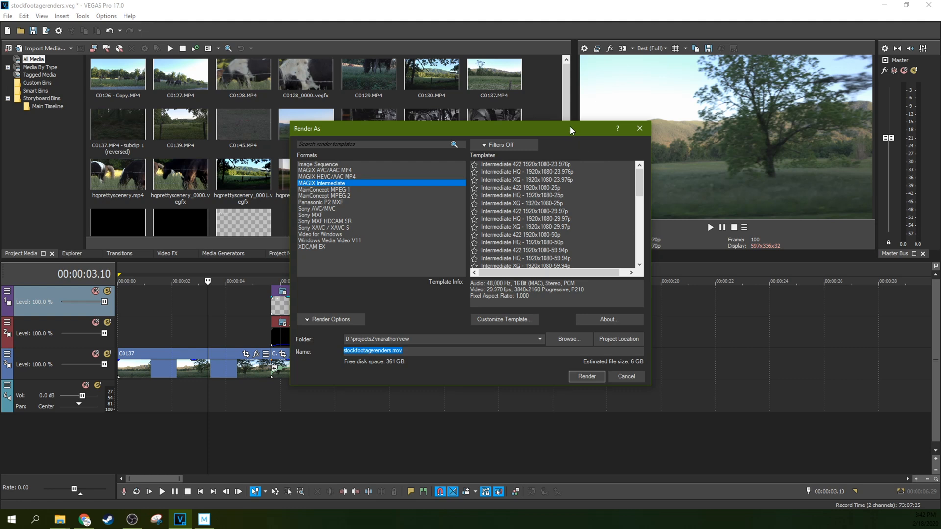
Check the Intermediate 422 1920x1080-23.976p, XQ 4096x2160-59.94p and 422 3840x2160-29.97p templates in the render template list.
left_click_drag(569, 128, 551, 148)
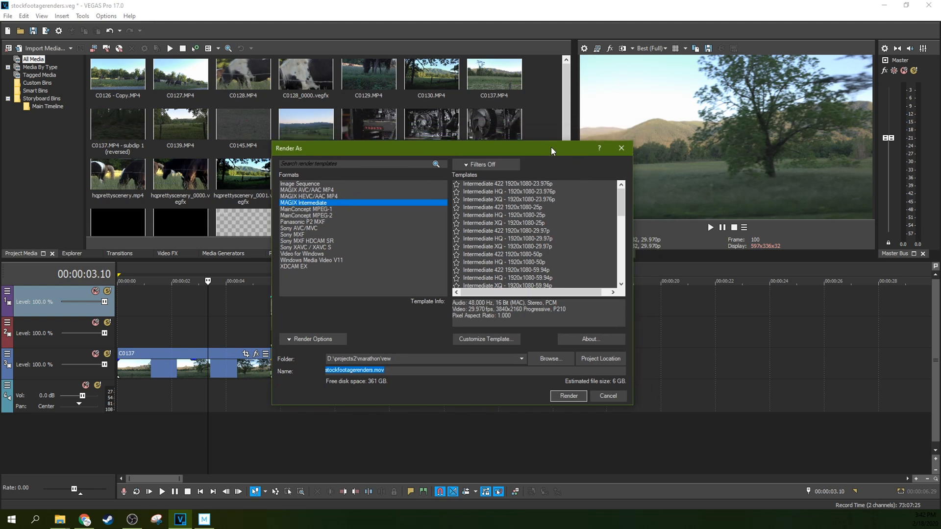
left_click_drag(621, 202, 621, 239)
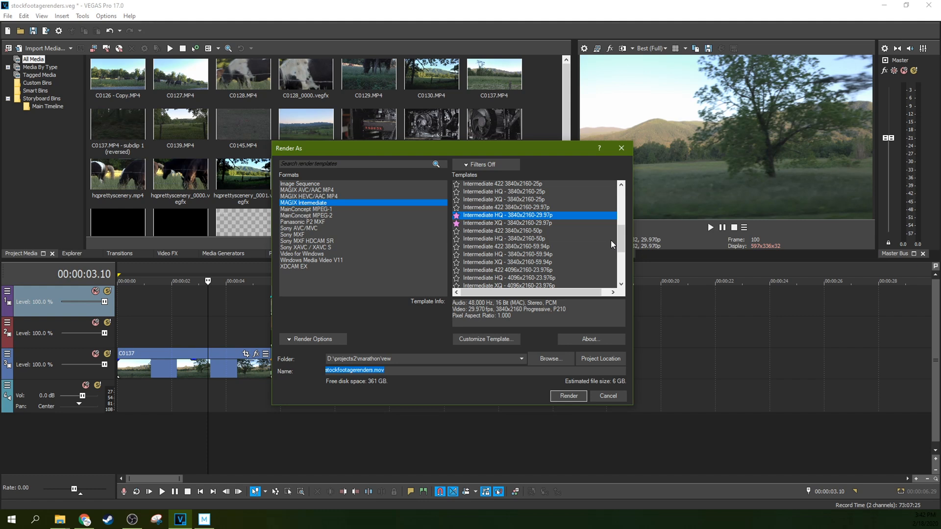
scroll(568, 264, "up", 8)
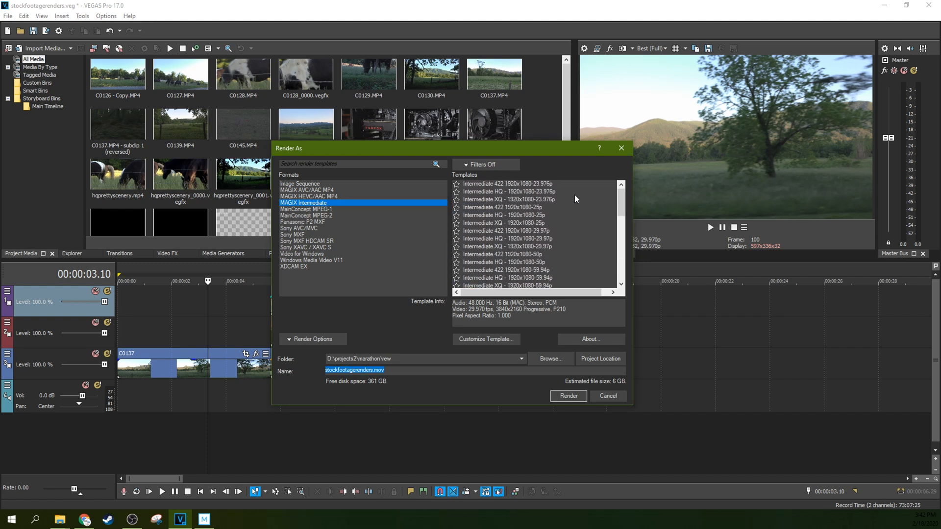
left_click(516, 183)
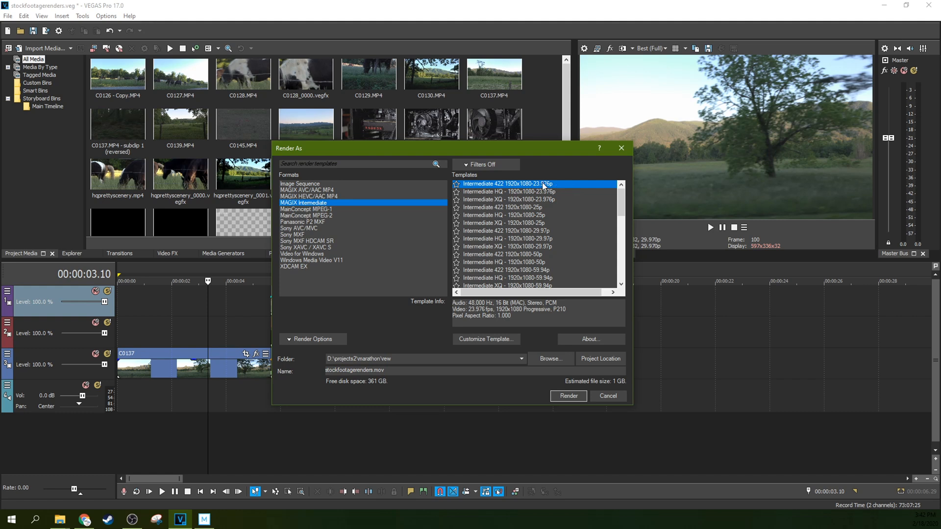
scroll(542, 187, "down", 4)
scroll(541, 191, "down", 6)
left_click(539, 278)
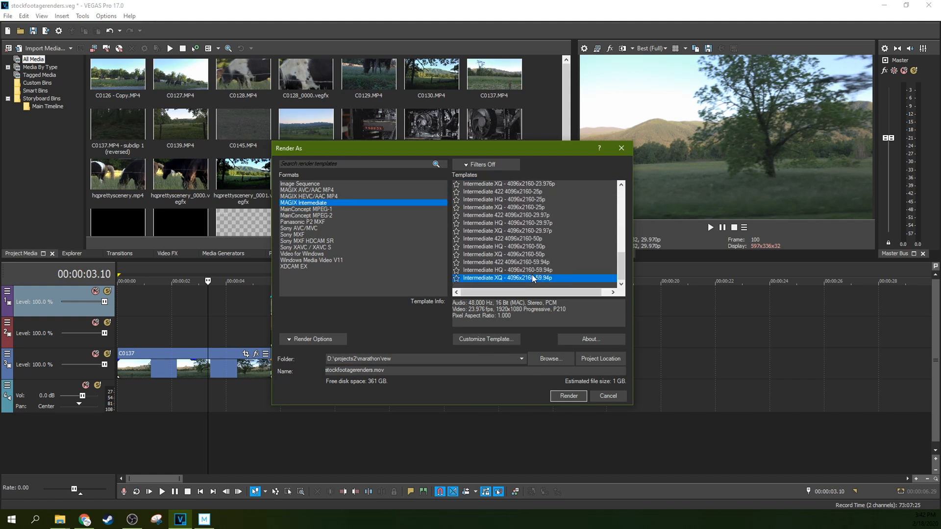
scroll(550, 265, "up", 5)
left_click(542, 223)
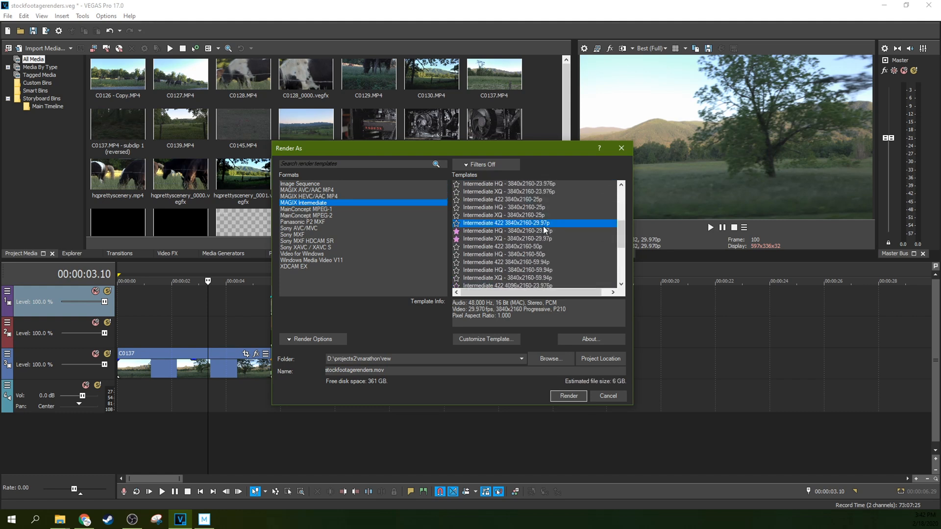
Compare the details of the Intermediate 422 and XQ render templates at 1920x1080-23.976p.
scroll(540, 225, "up", 5)
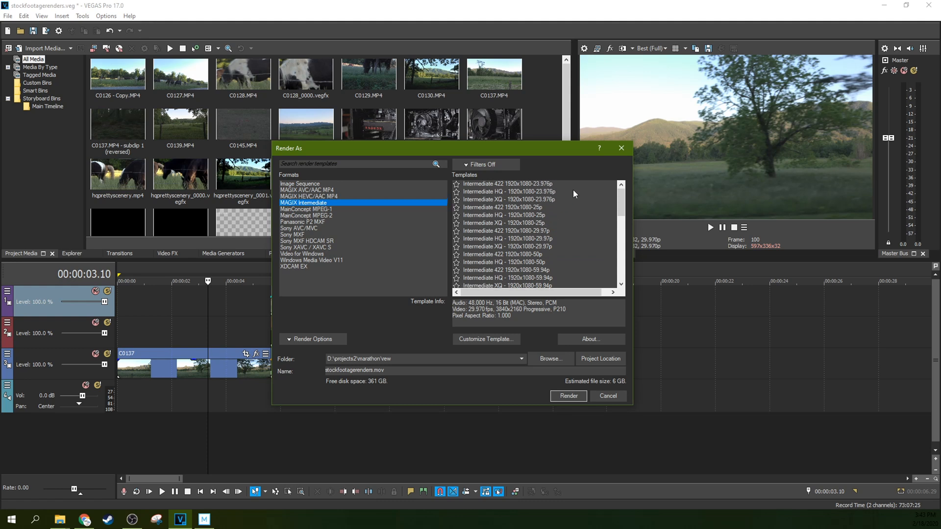
left_click(548, 192)
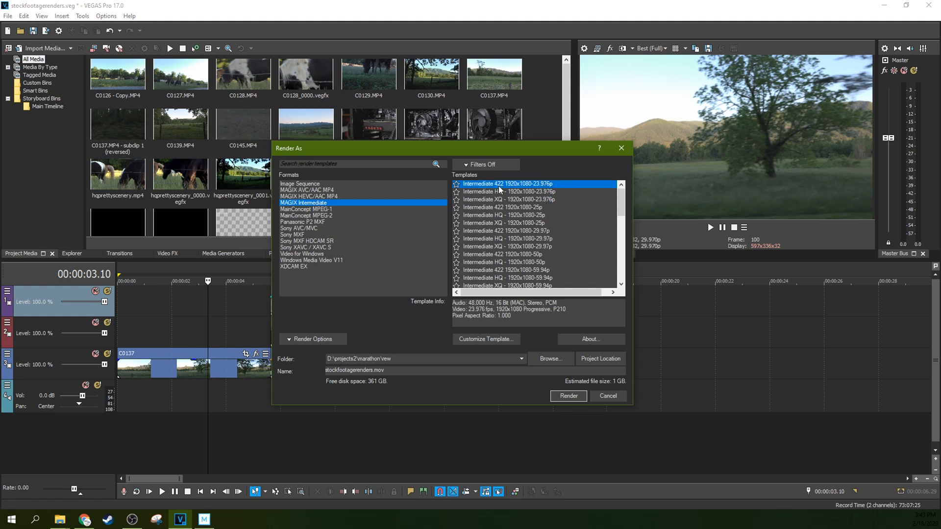
left_click(500, 200)
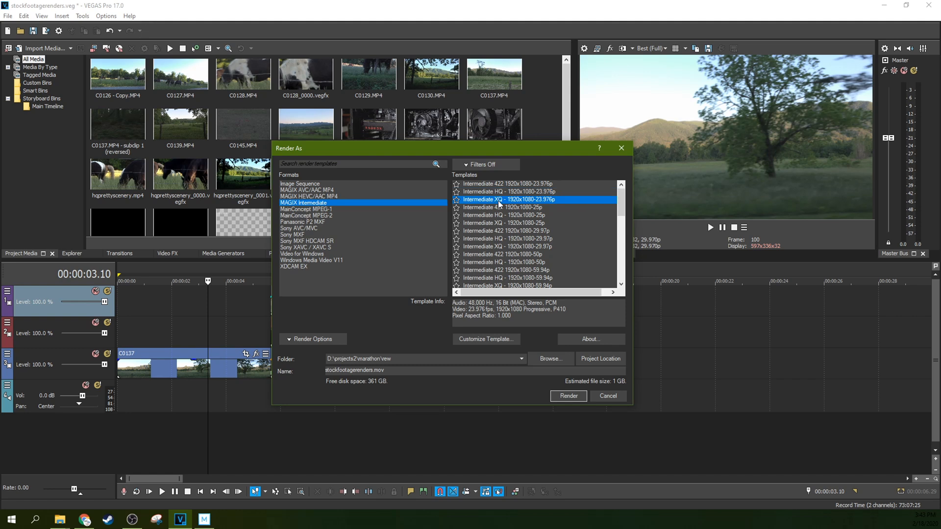
Compare the details of the Intermediate 422, HQ and XQ templates at 1920x1080-23.976p, and check HQ at 1920x1080-25p.
left_click(499, 185)
left_click(497, 191)
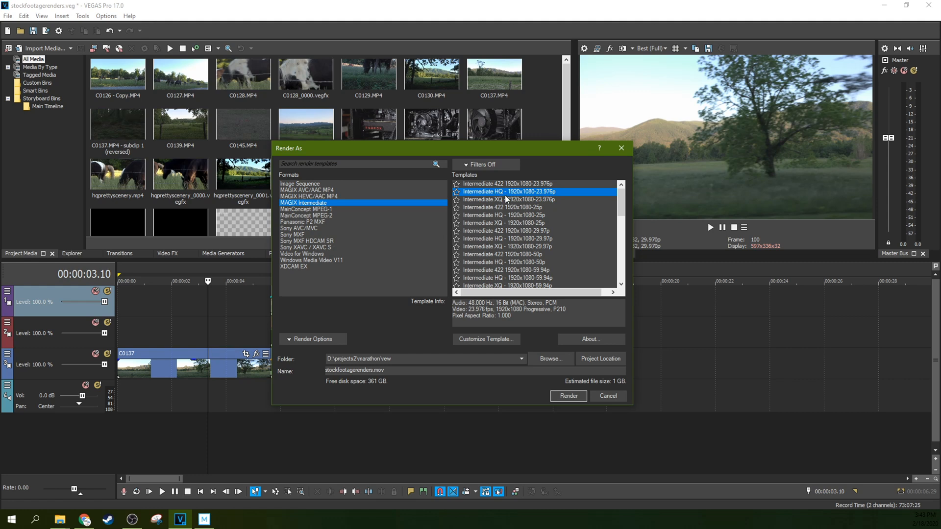
left_click(494, 200)
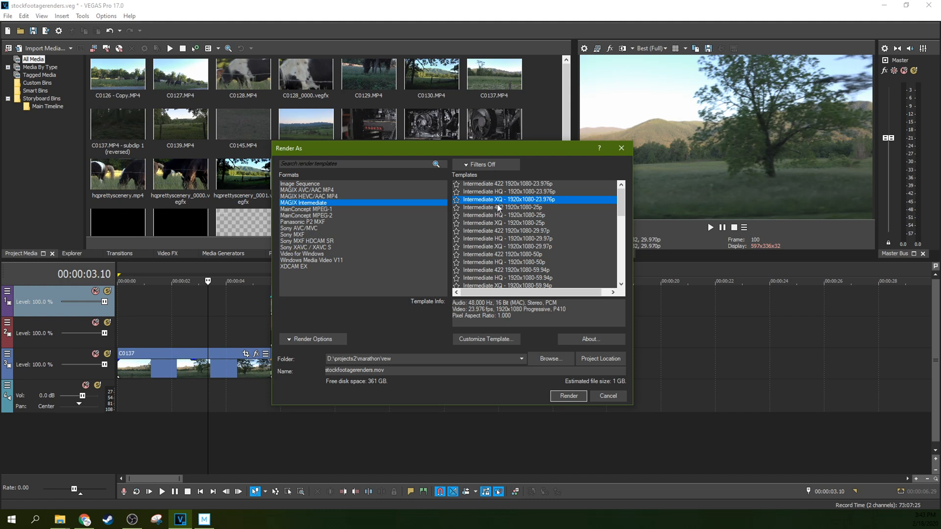
left_click(518, 217)
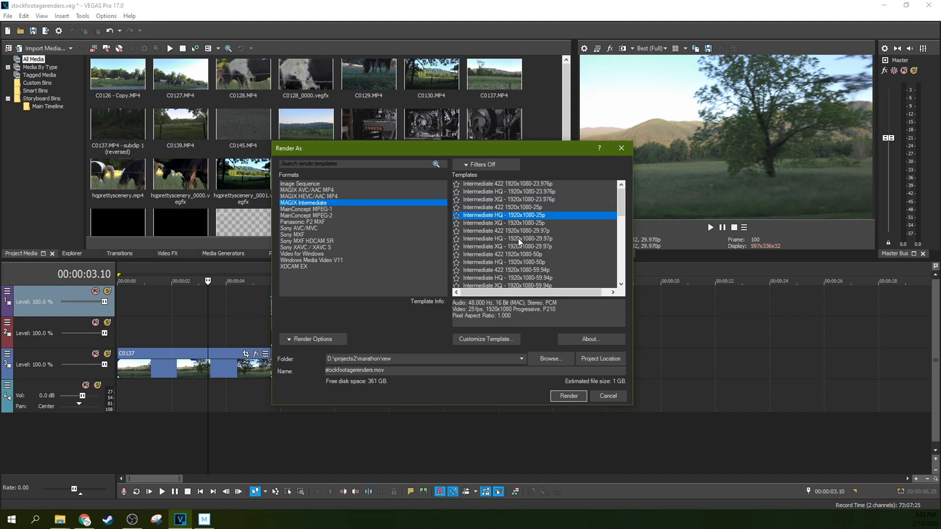
Compare the details of the Intermediate 422, HQ and XQ templates at 3840x2160-23.976p, and check XQ at 3840x2160-25p.
scroll(519, 239, "down", 3)
left_click(519, 238)
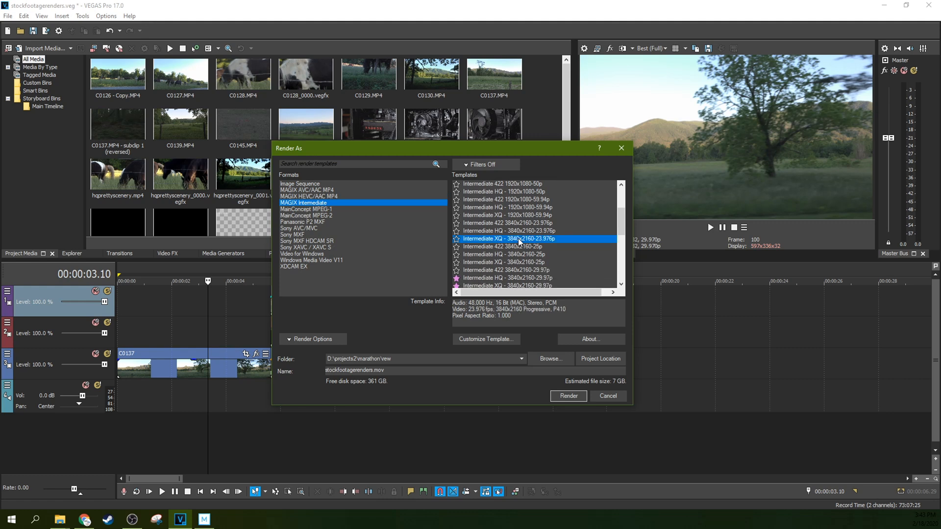
left_click(518, 223)
left_click(519, 231)
left_click(520, 238)
left_click(520, 231)
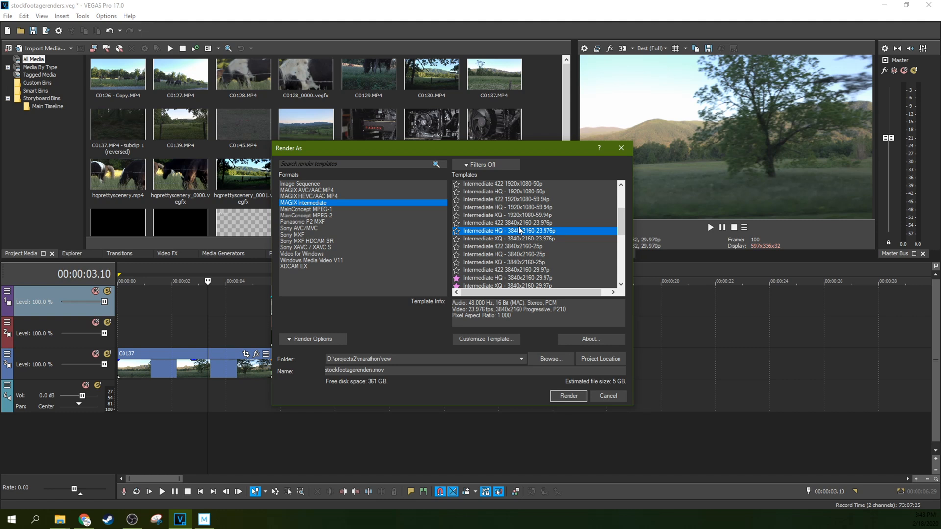
left_click(513, 262)
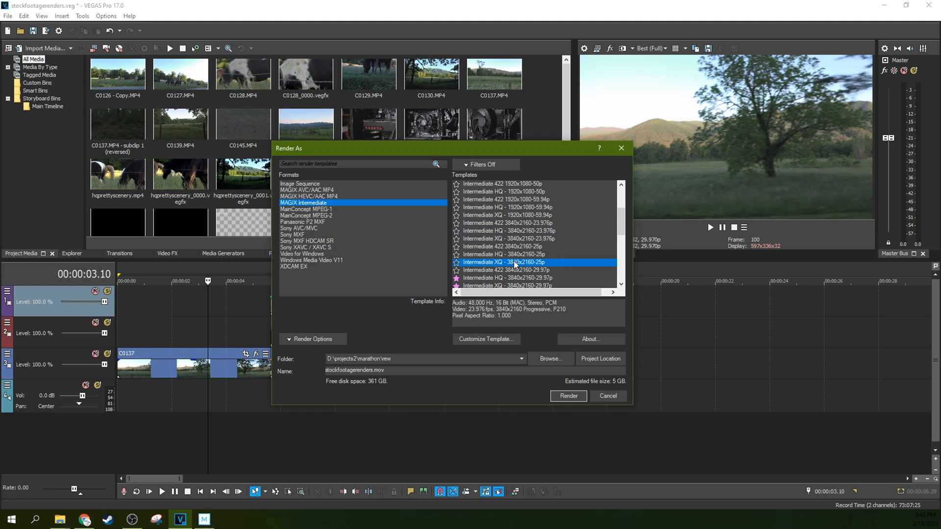
Check the Intermediate XQ and HQ 3840x2160-29.97p templates and mark the Intermediate 422 3840x2160-29.97p template as a favorite.
scroll(513, 261, "down", 2)
left_click(513, 241)
left_click(514, 231)
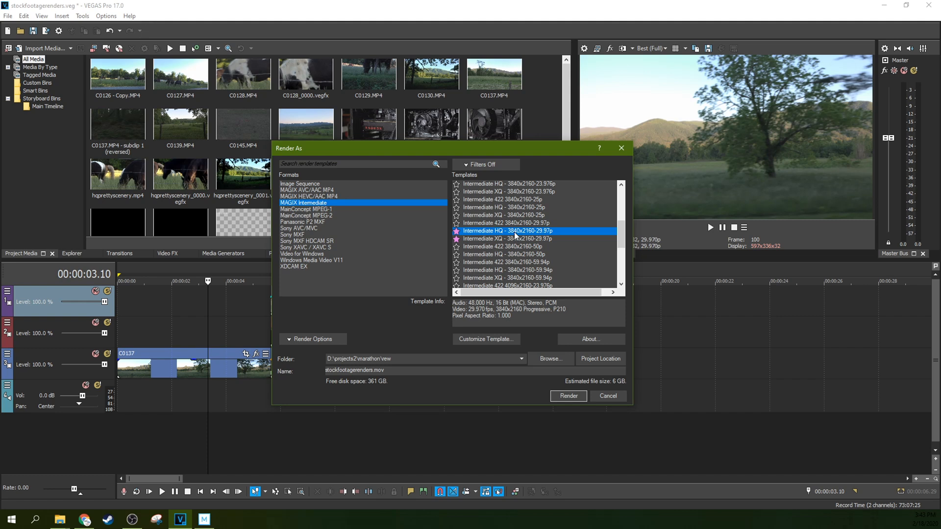
left_click(515, 222)
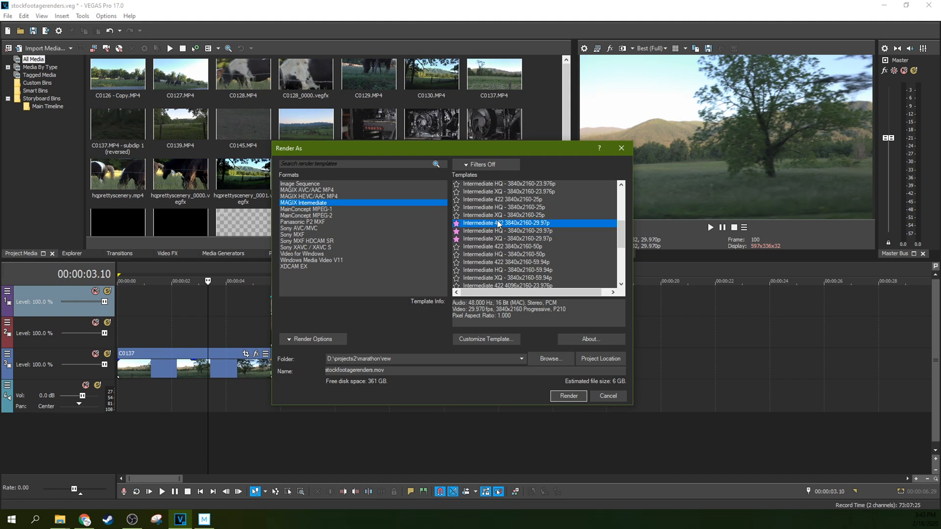
Compare the details and estimated file sizes of the Intermediate 422, HQ and XQ templates at 3840x2160-29.97p.
left_click(501, 230)
left_click(502, 238)
left_click(501, 231)
left_click(501, 223)
left_click(501, 230)
left_click(500, 238)
left_click(499, 231)
left_click(499, 224)
left_click(499, 230)
left_click(499, 239)
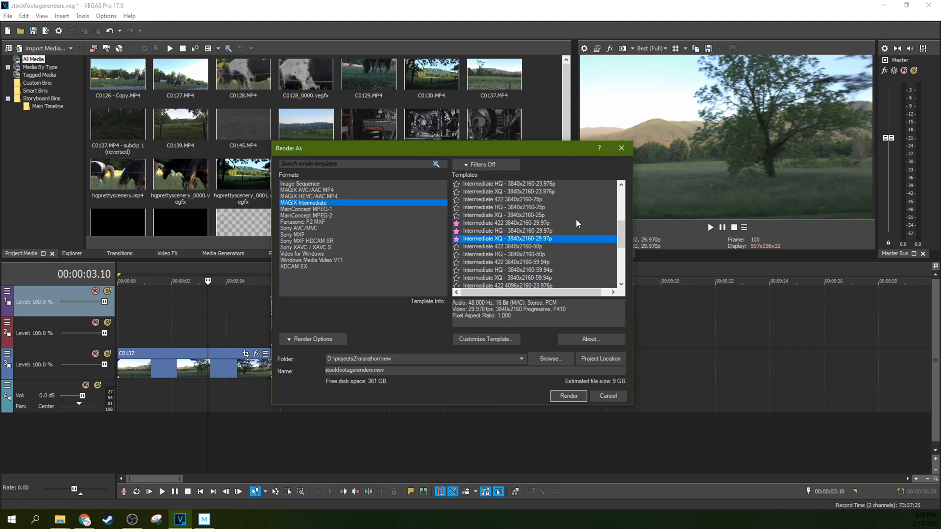
scroll(543, 254, "down", 1)
scroll(542, 254, "up", 1)
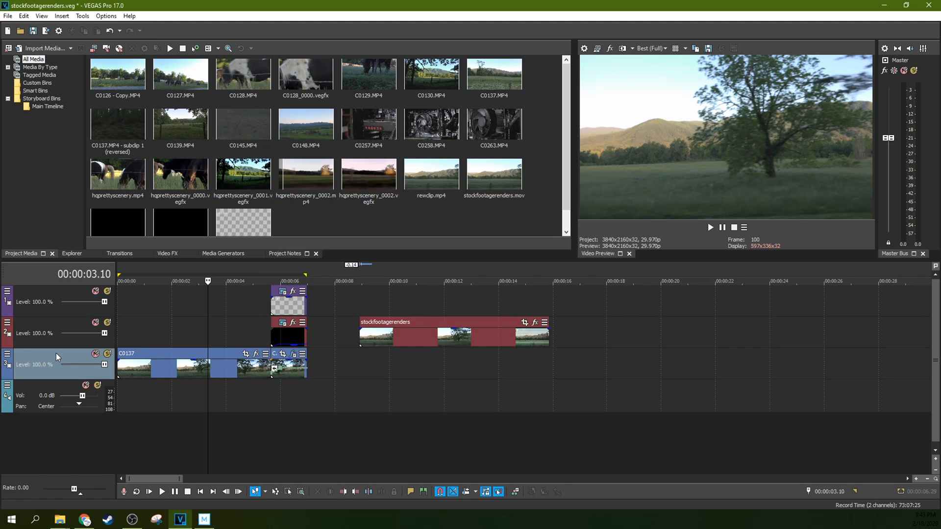
Check the project's video properties and review the resample mode choices, keeping Disable resample.
left_click(583, 48)
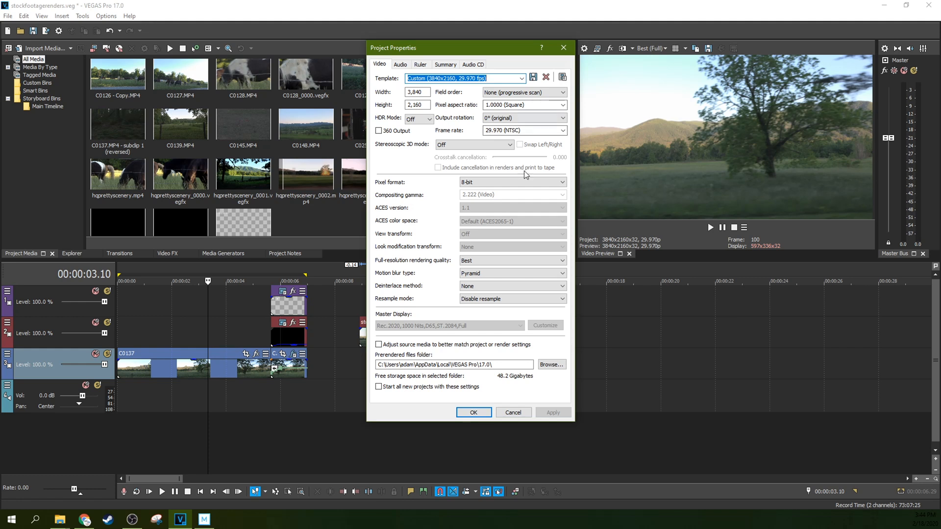
left_click(468, 299)
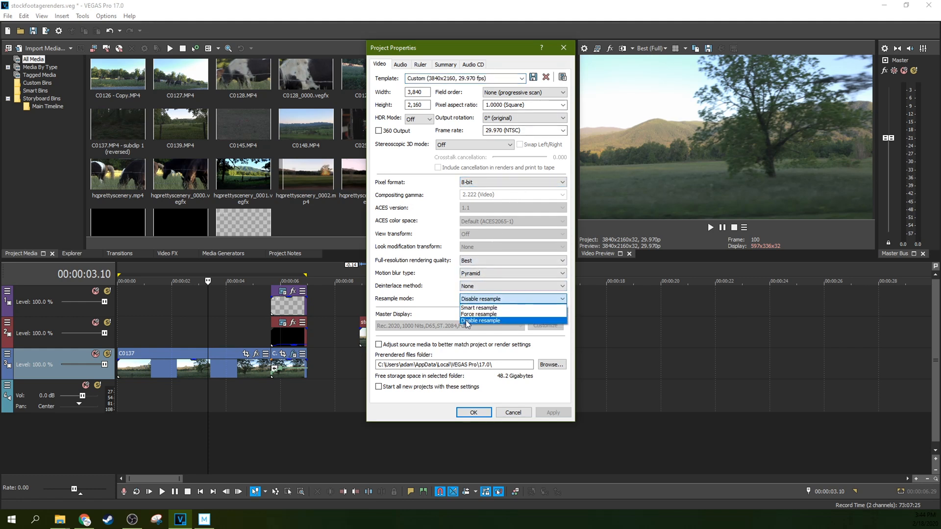
left_click(468, 321)
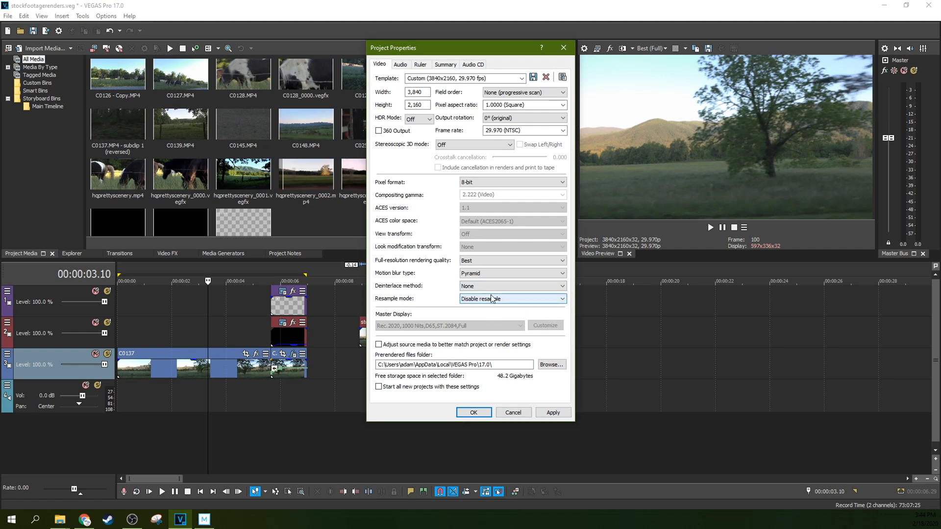
left_click(563, 47)
Set the video preview quality to Best (Full) and place the playhead at 00:00:11.24 within the stockfootagerenders clip.
left_click(457, 280)
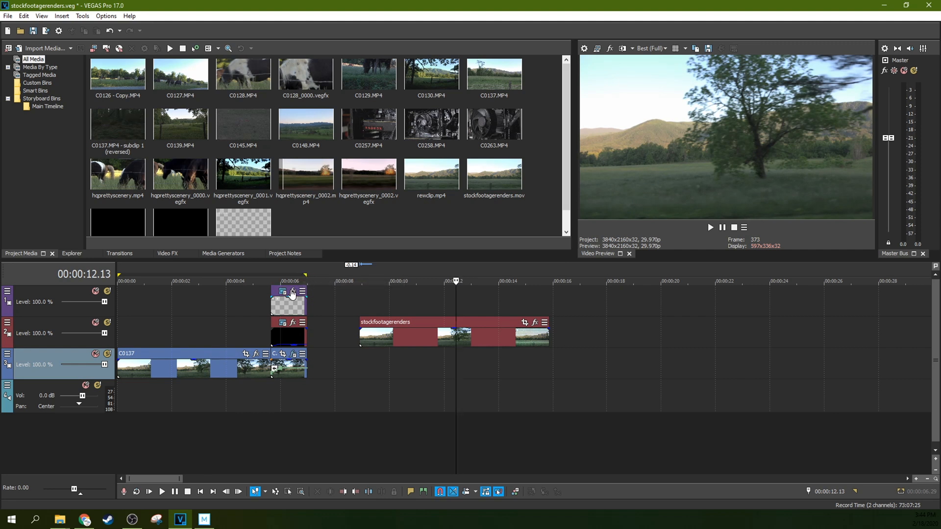
left_click(662, 48)
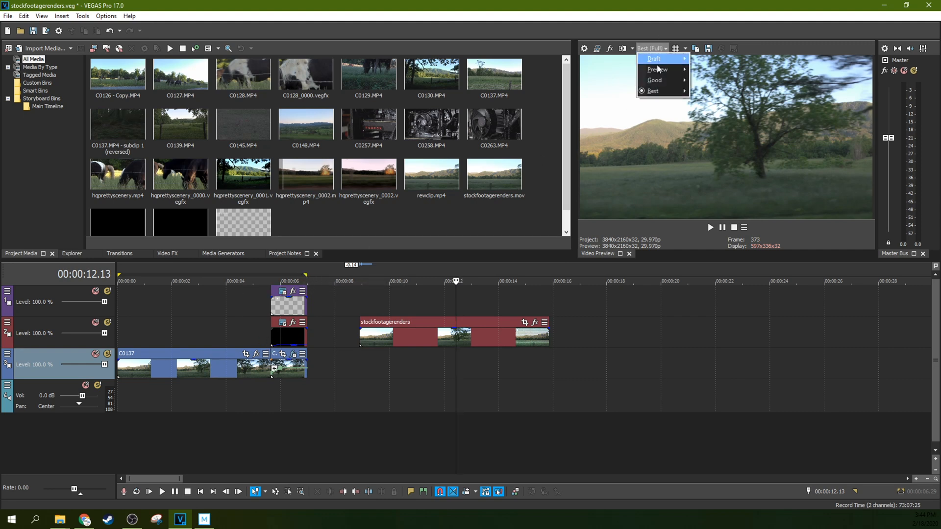
mouse_move(661, 90)
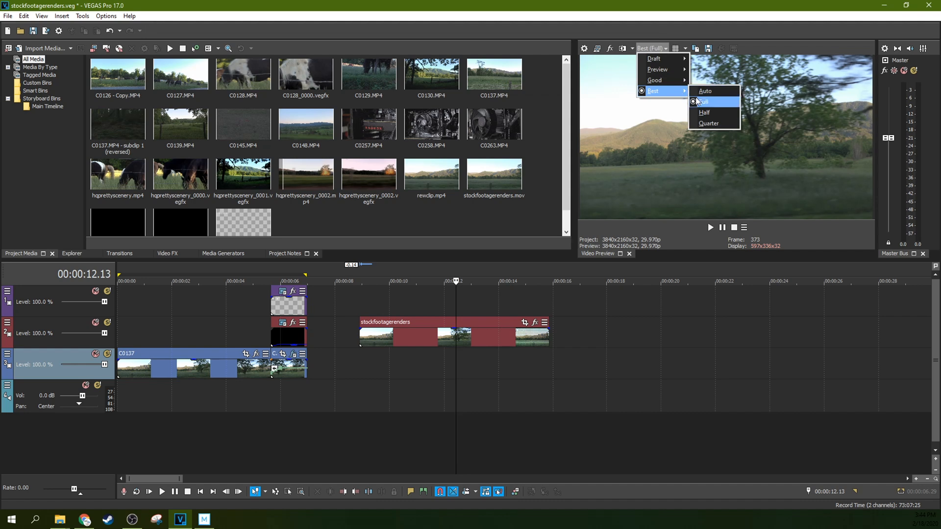
left_click(697, 102)
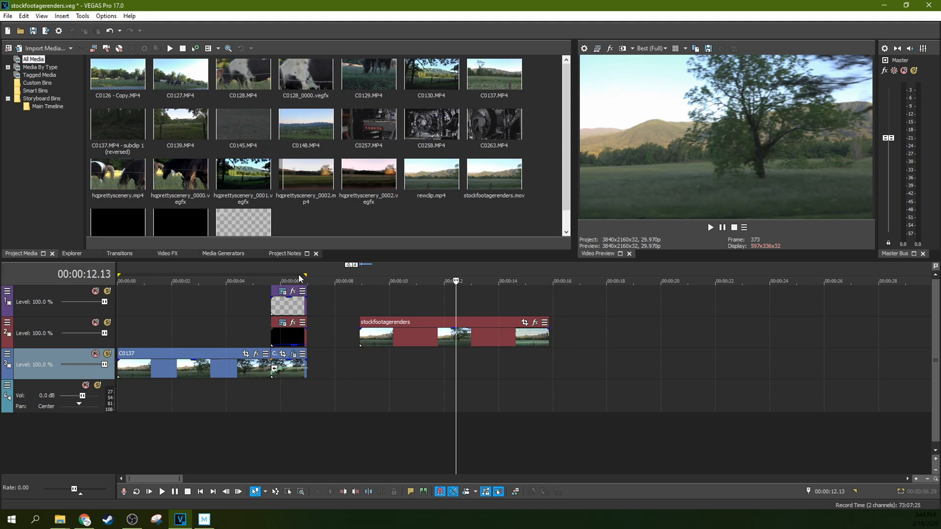
left_click(401, 287)
left_click(438, 294)
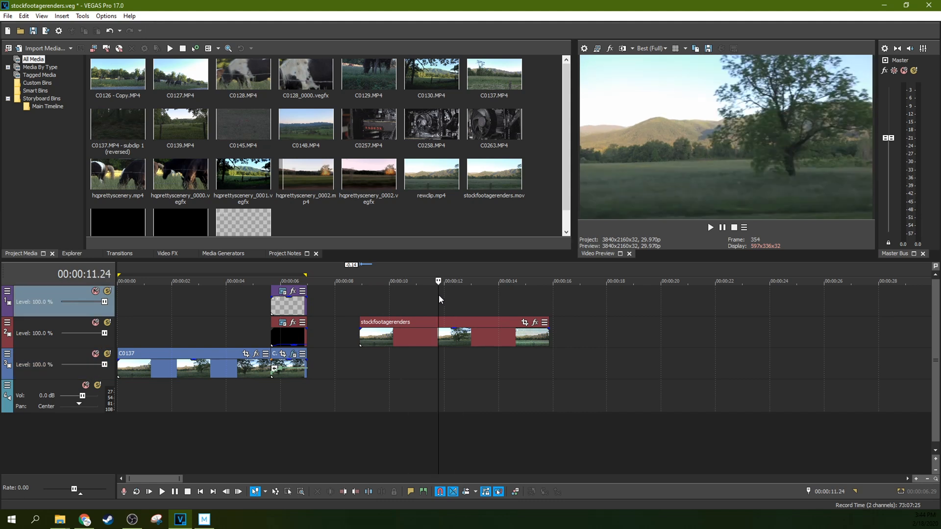